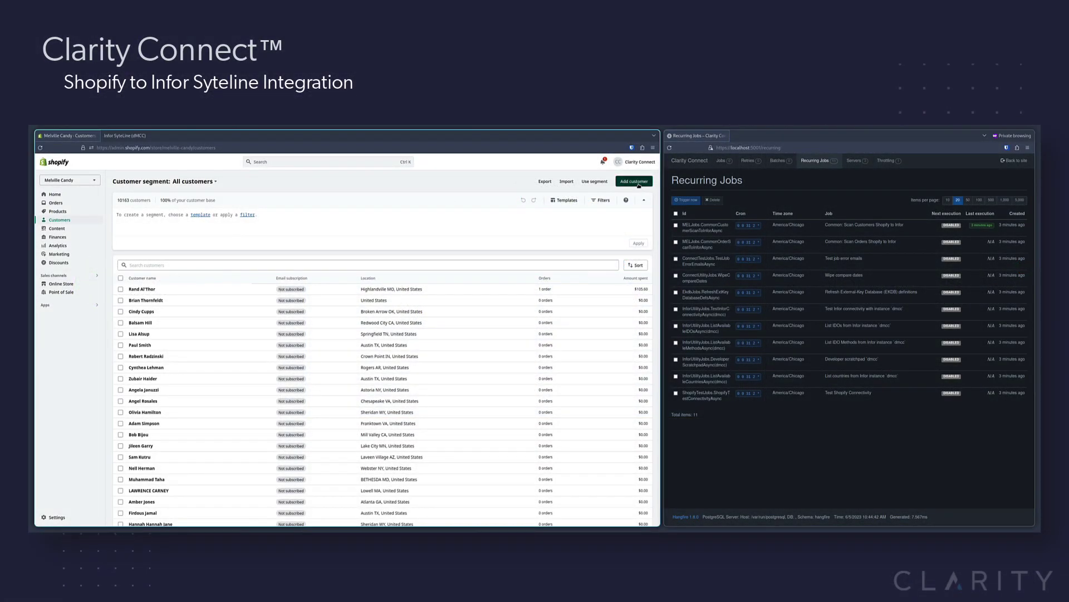
# Start a new customer named Test Customer and enter the customer's email and phone number.
pyautogui.click(634, 181)
pyautogui.click(382, 228)
pyautogui.write('Test')
pyautogui.press('Tab')
pyautogui.write('Customer')
pyautogui.press('Tab')
pyautogui.write('Test.Customer@eeample.com')
pyautogui.press('Tab')
pyautogui.write('11231231234')
pyautogui.press('Tab')
pyautogui.press('Tab')
pyautogui.press('Tab')
pyautogui.press('Tab')
pyautogui.press('Tab')
pyautogui.press('Tab')
pyautogui.press('Tab')
# Add the first suggested street address for '1234' with the address phone, then save the customer.
pyautogui.scroll(-3, 373, 318)
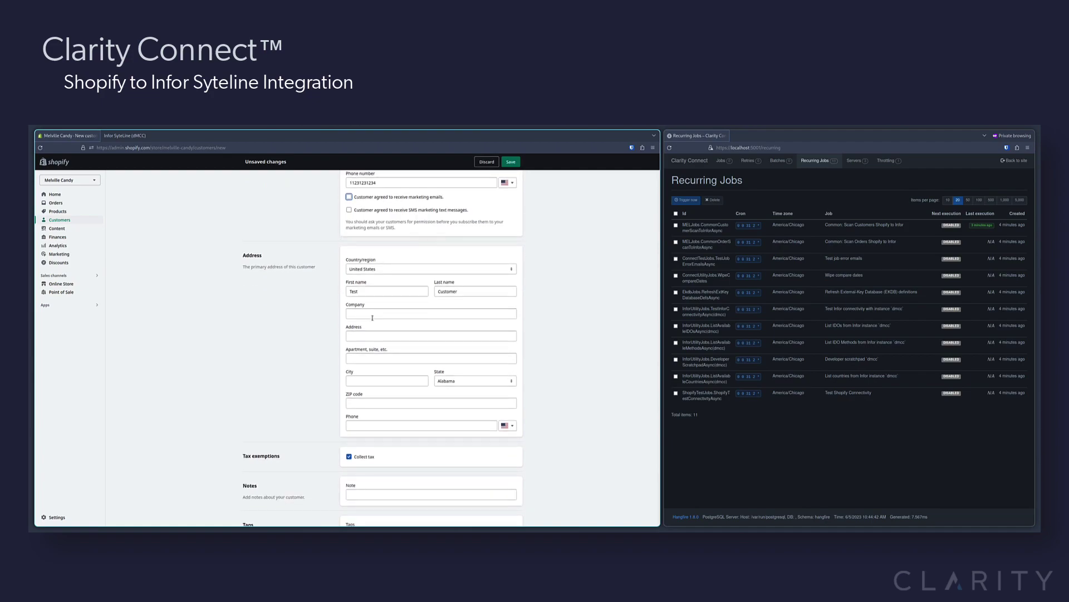
pyautogui.click(390, 277)
pyautogui.write('1234')
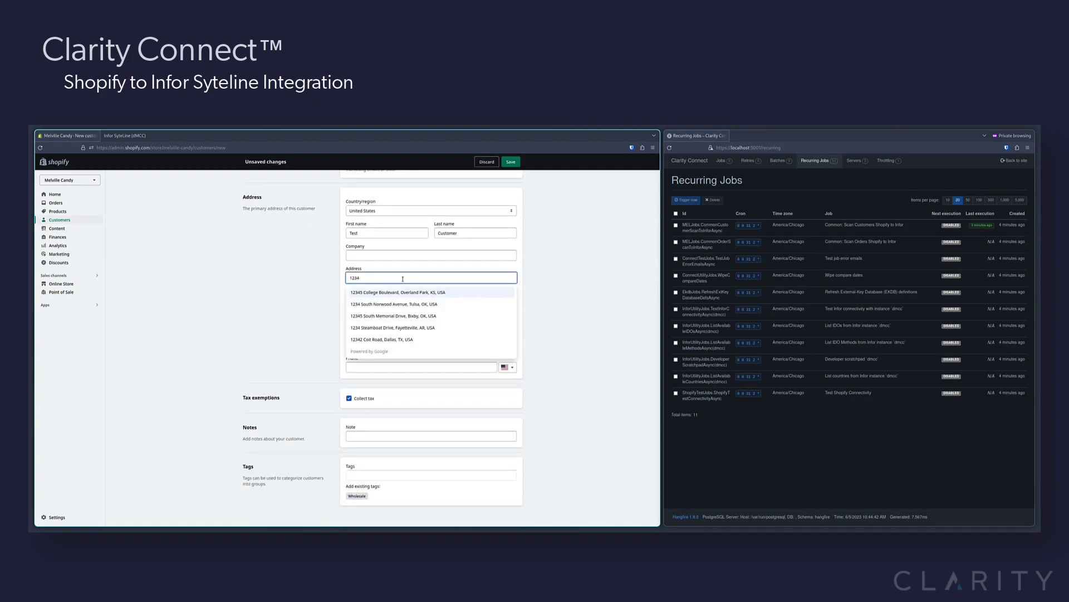
pyautogui.click(403, 292)
pyautogui.click(429, 371)
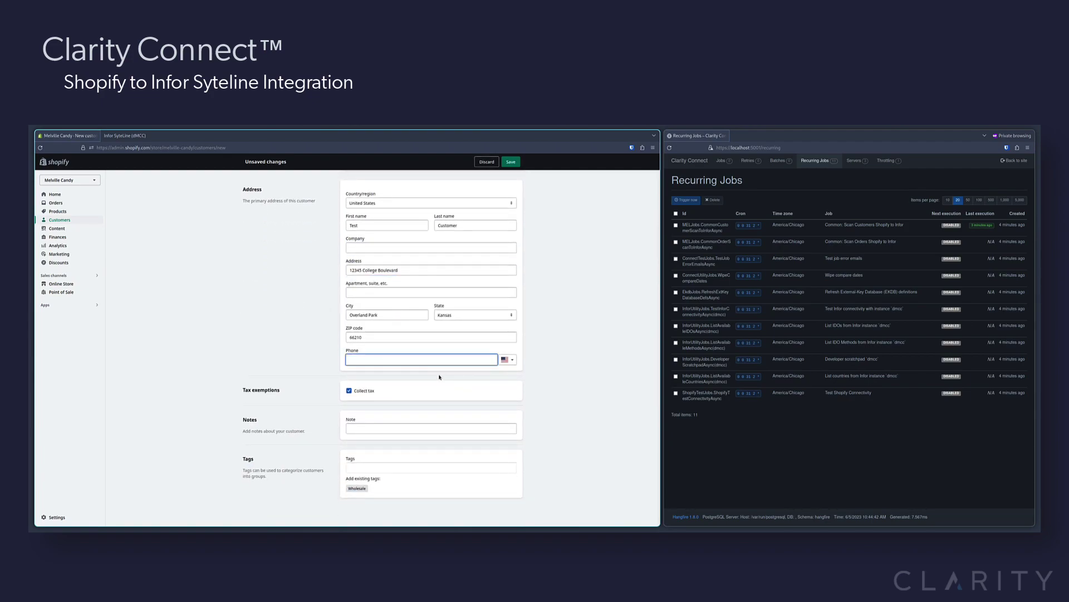
pyautogui.write('11231231234')
pyautogui.press('Return')
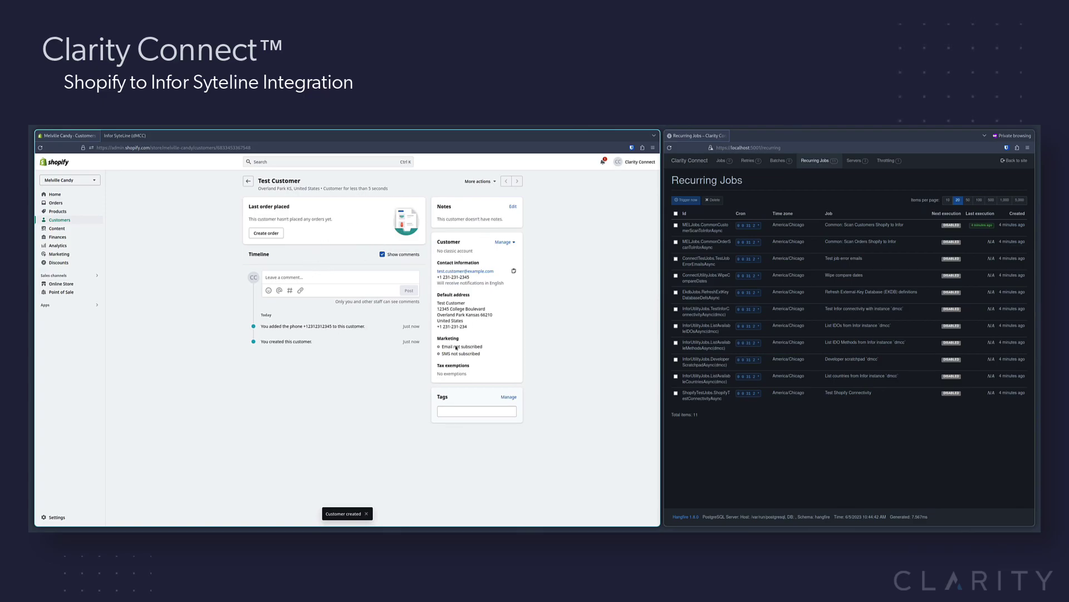
# Trigger the Common: Scan Customers Shopify to Infor recurring job and open its run details.
pyautogui.click(851, 246)
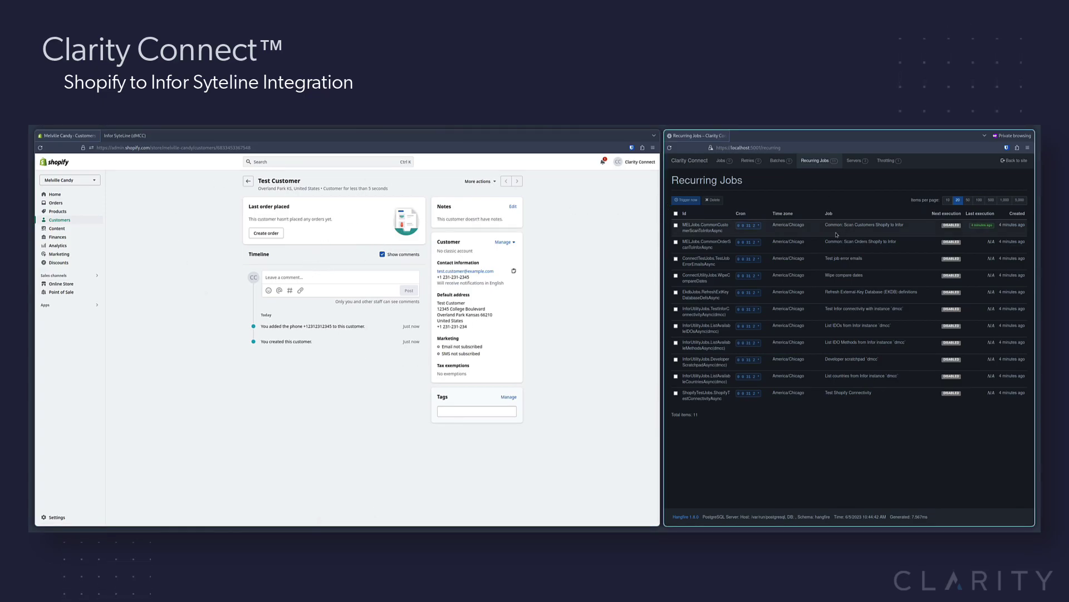
pyautogui.click(676, 225)
pyautogui.click(689, 199)
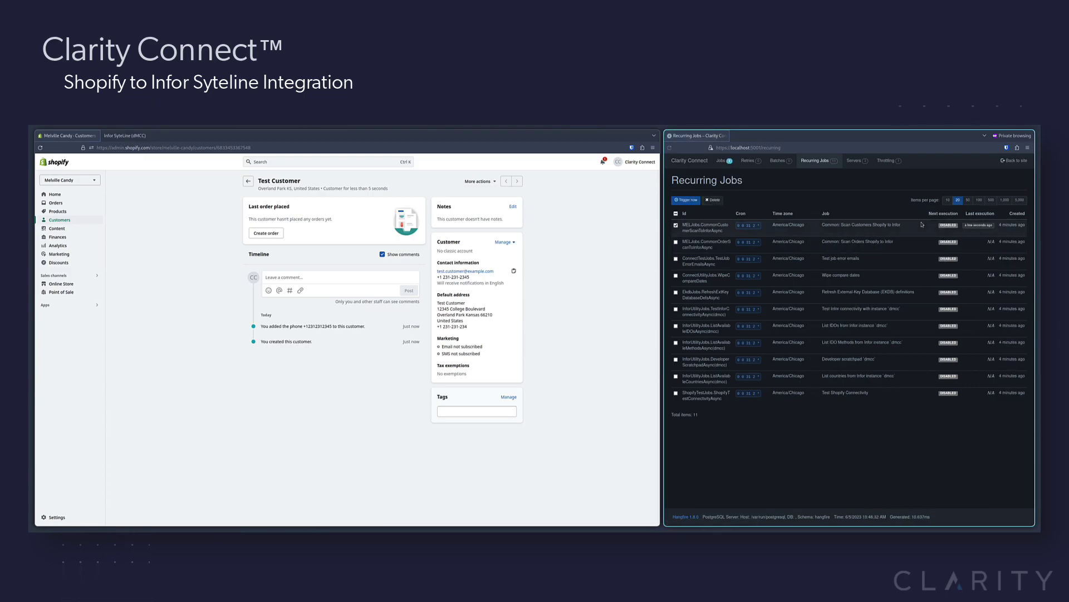
pyautogui.click(969, 226)
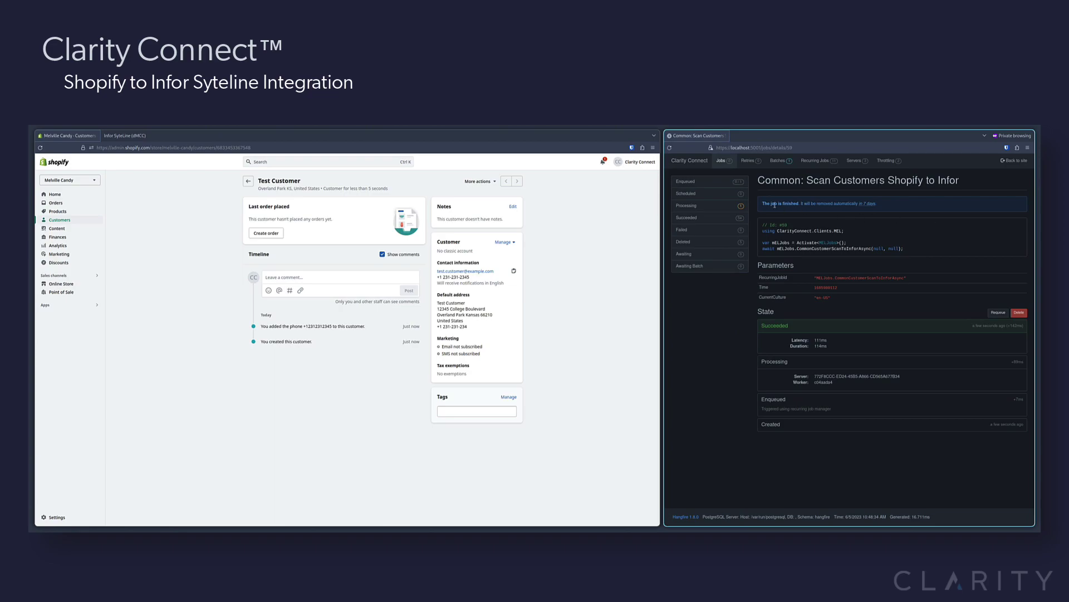
# Open the processing Shopify customer sync job, confirm it succeeded, then go to Infor SyteLine.
pyautogui.click(686, 206)
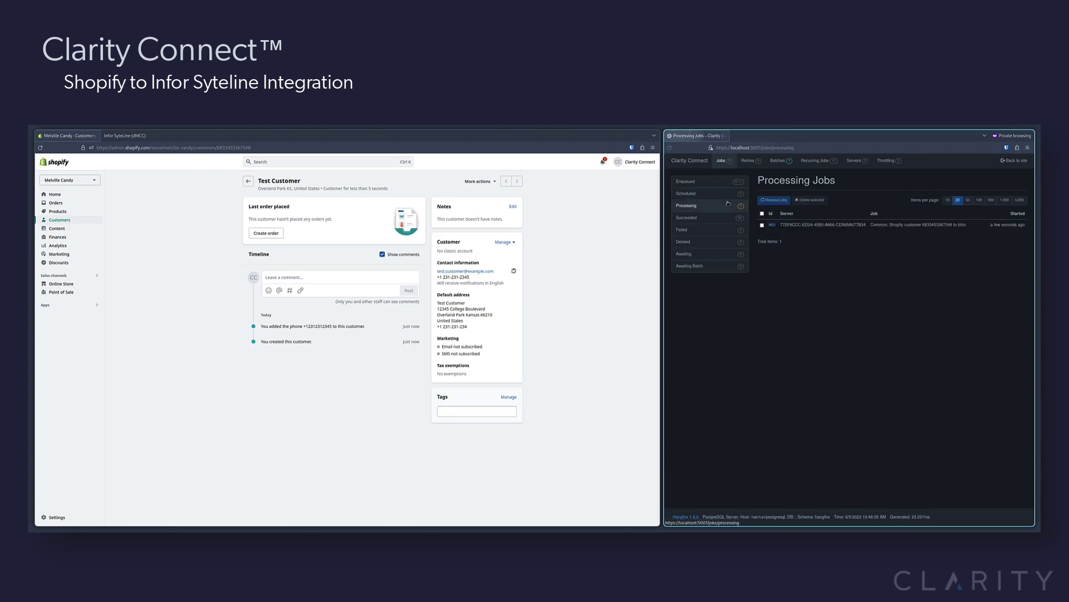
pyautogui.click(927, 226)
pyautogui.click(241, 147)
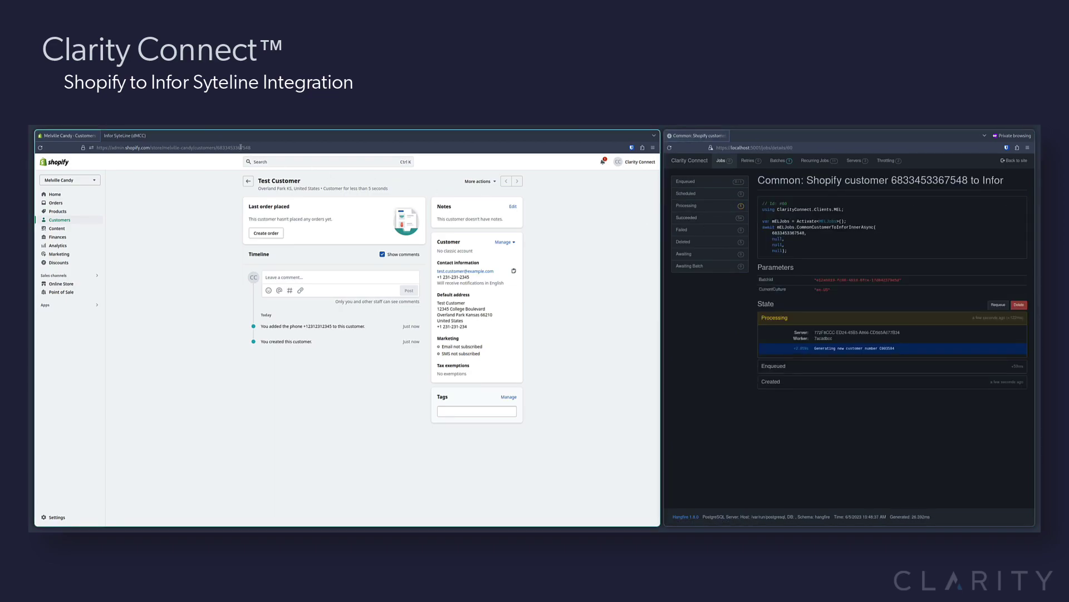
pyautogui.click(862, 327)
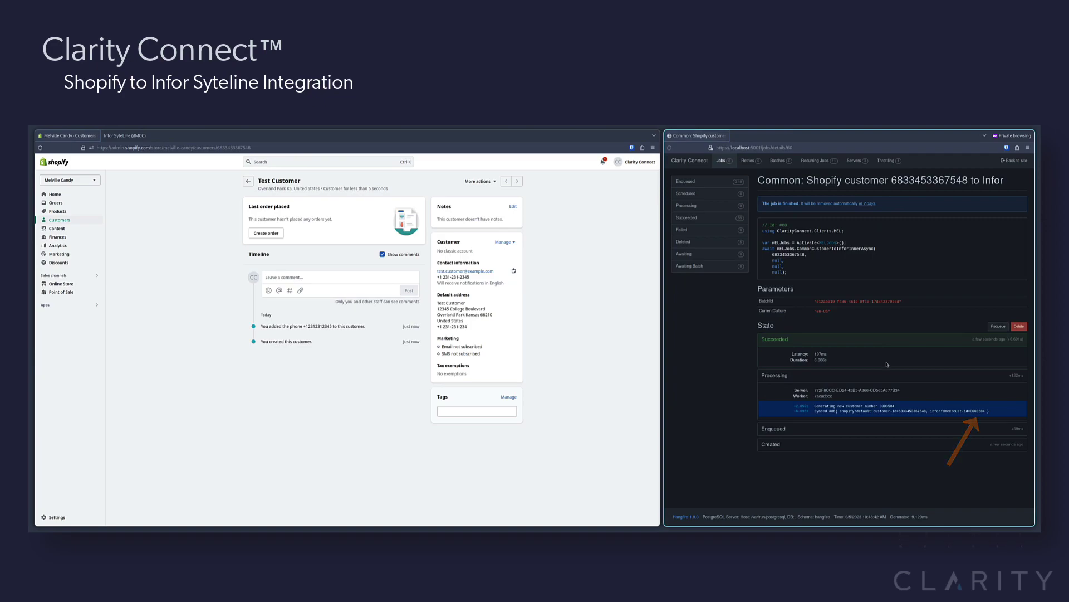
pyautogui.click(311, 183)
pyautogui.click(125, 136)
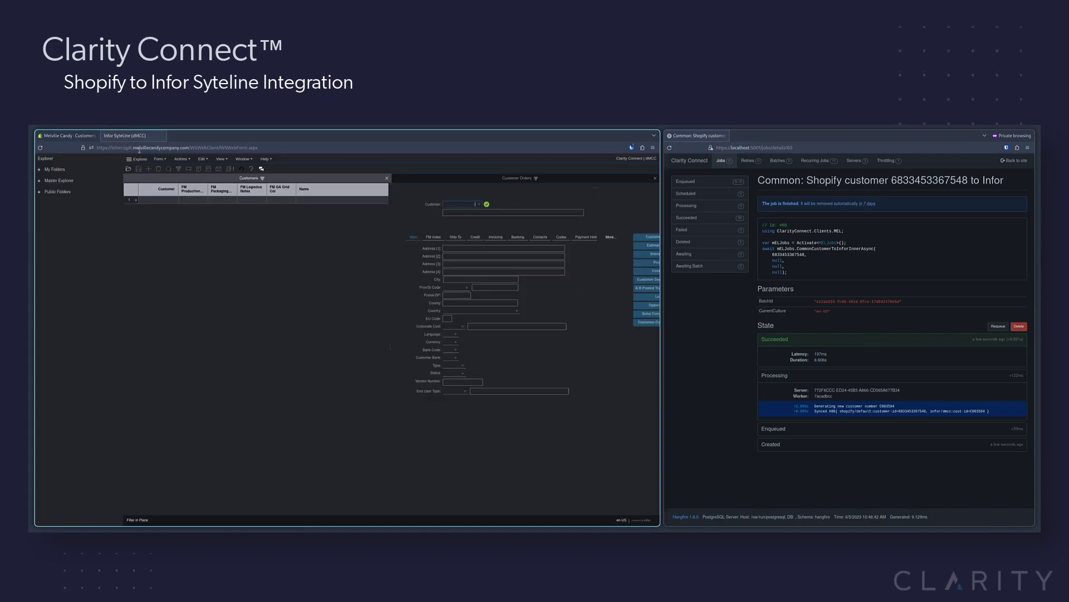
# Filter the Customers form in place on the new customer number.
pyautogui.click(179, 169)
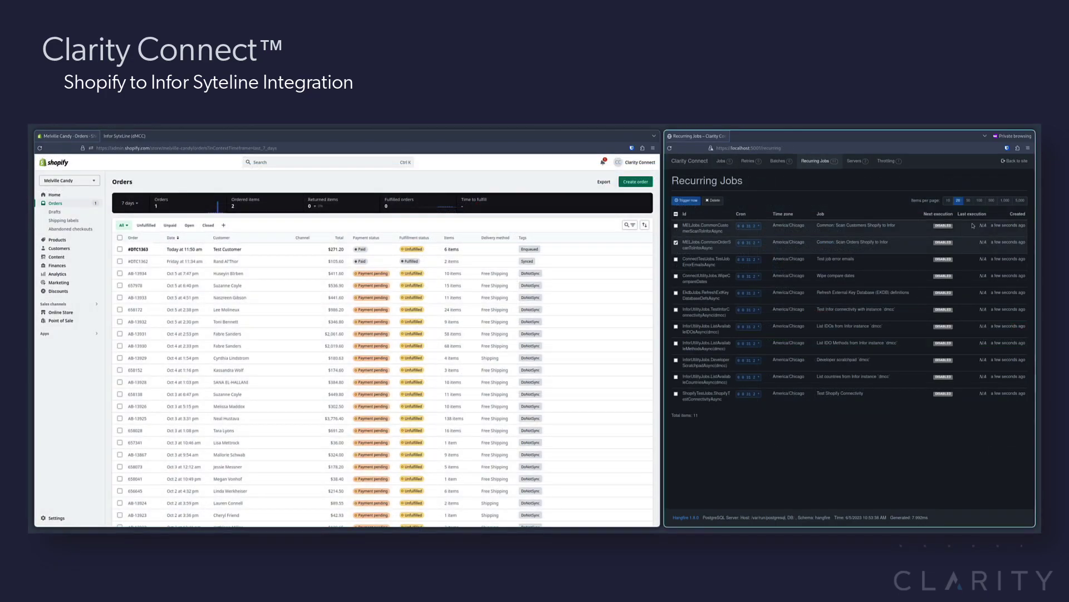
# Create a draft order assigned to Test Customer and open the product picker.
pyautogui.click(635, 182)
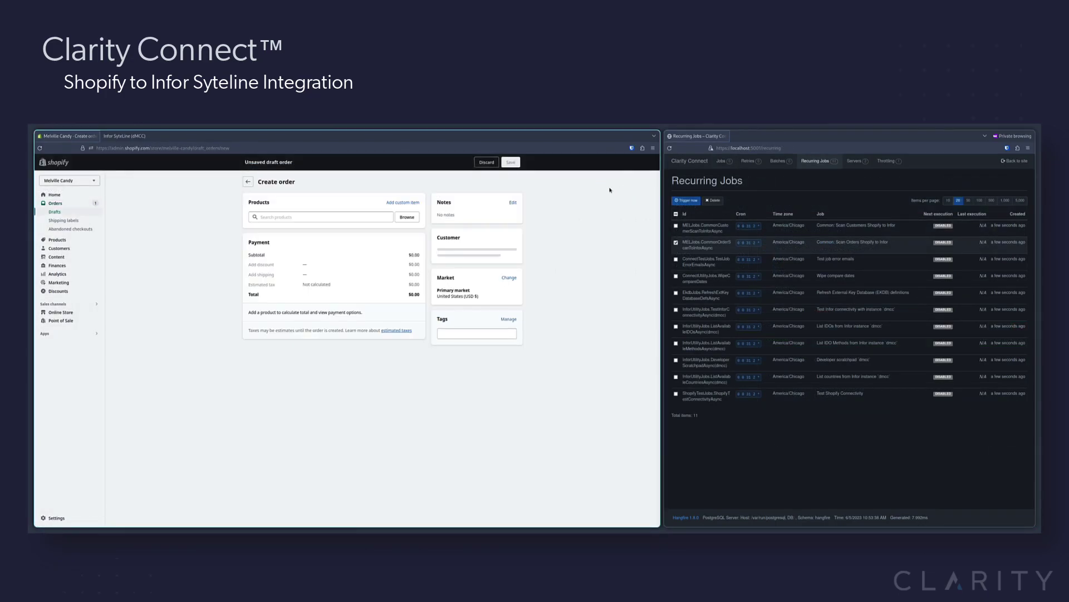
pyautogui.click(499, 251)
pyautogui.write('Test C')
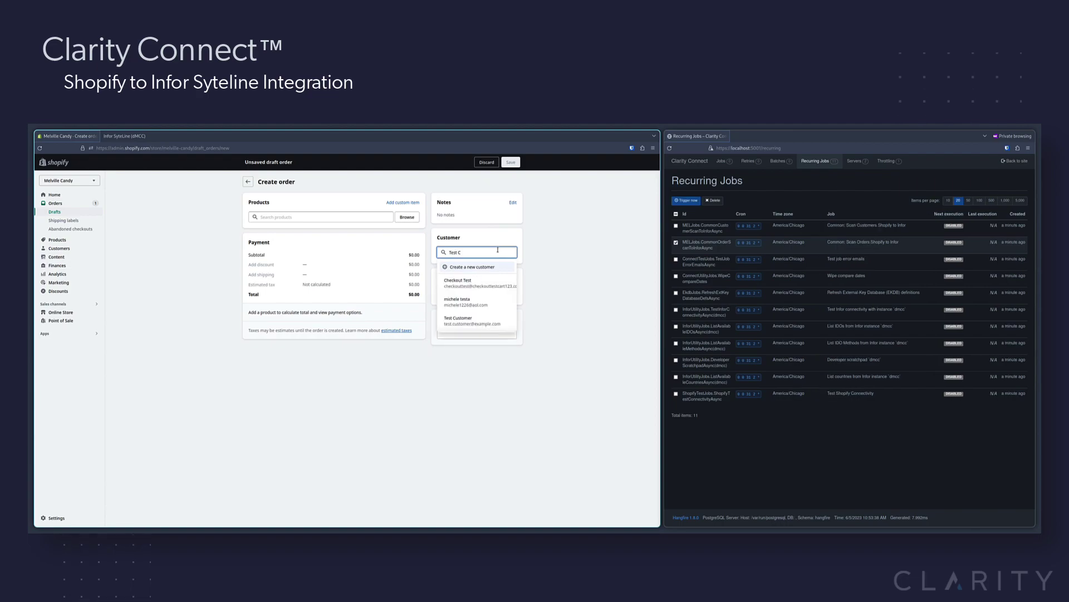
pyautogui.click(469, 324)
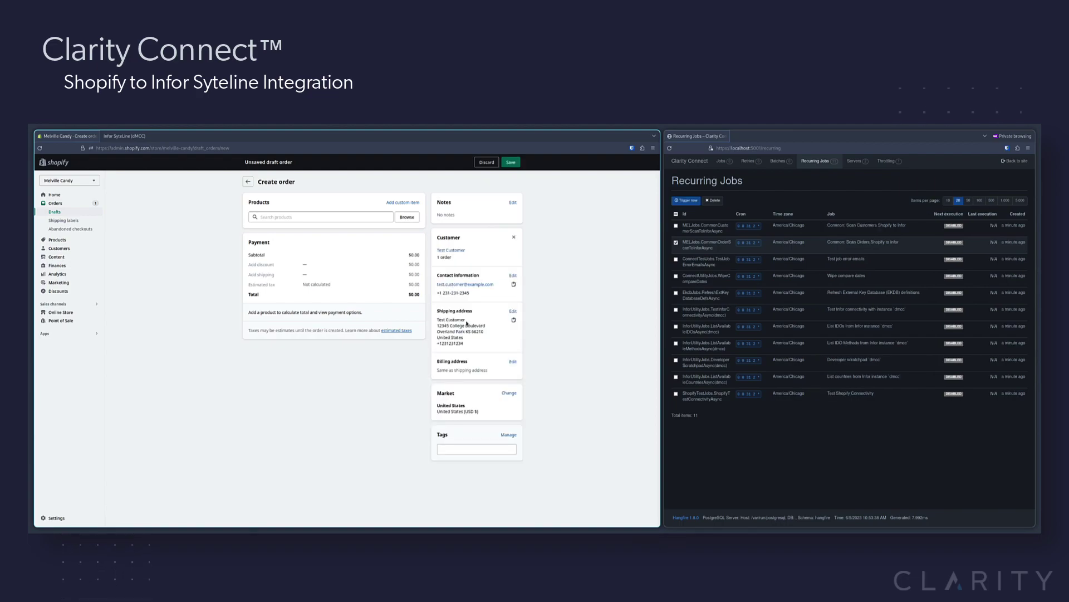
pyautogui.click(311, 212)
# From All products, select the variants, including Apple Mulling Spice Cinnamon Spoons and Apple Pie Pops, and add them.
pyautogui.click(320, 316)
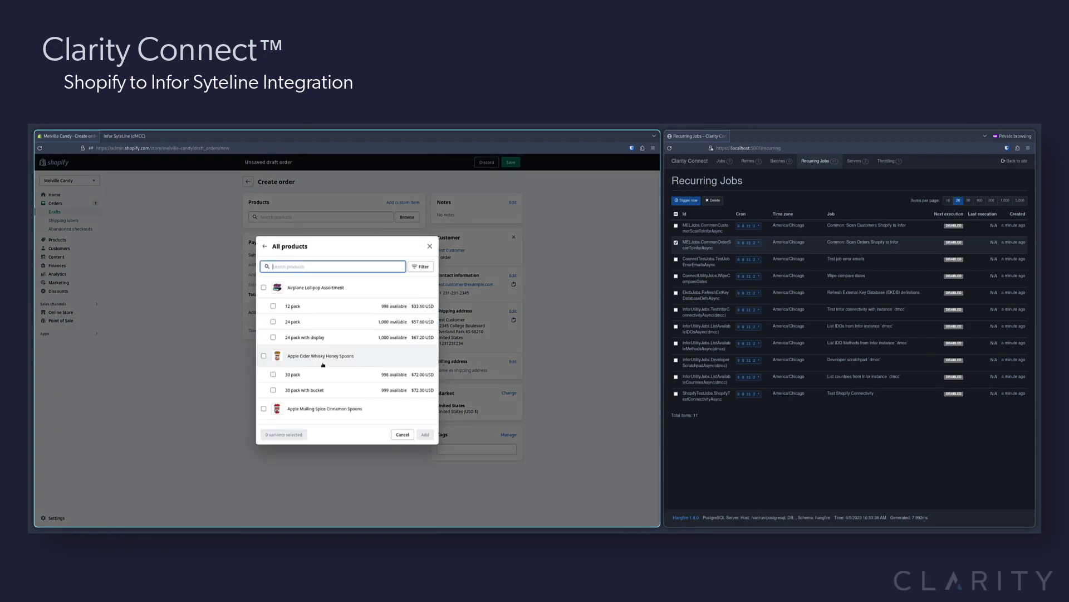
pyautogui.click(310, 374)
pyautogui.scroll(-1, 310, 375)
pyautogui.click(311, 342)
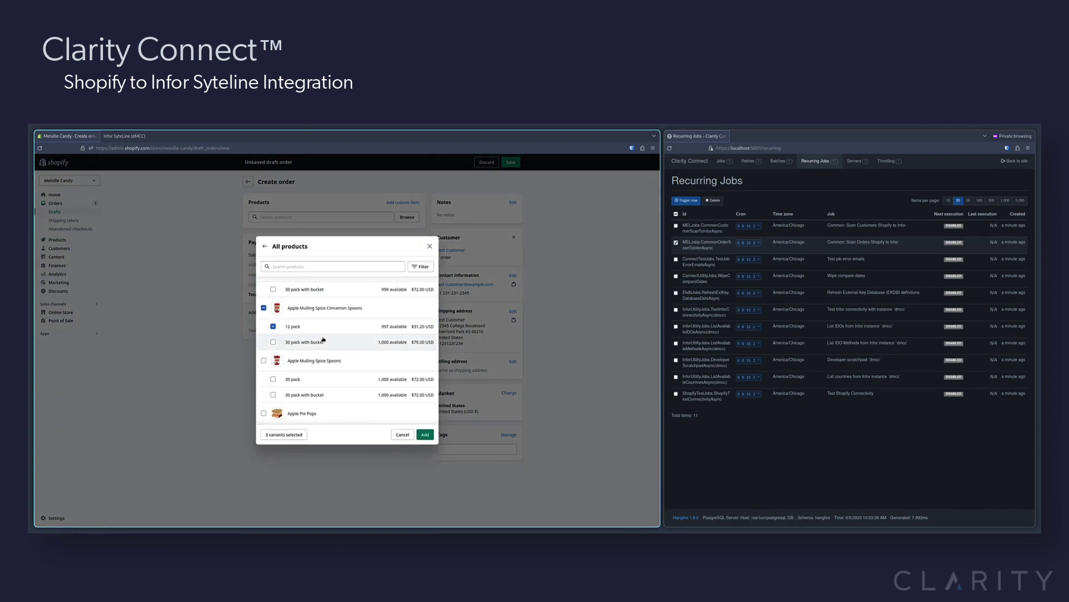
pyautogui.scroll(-2, 334, 378)
pyautogui.click(334, 382)
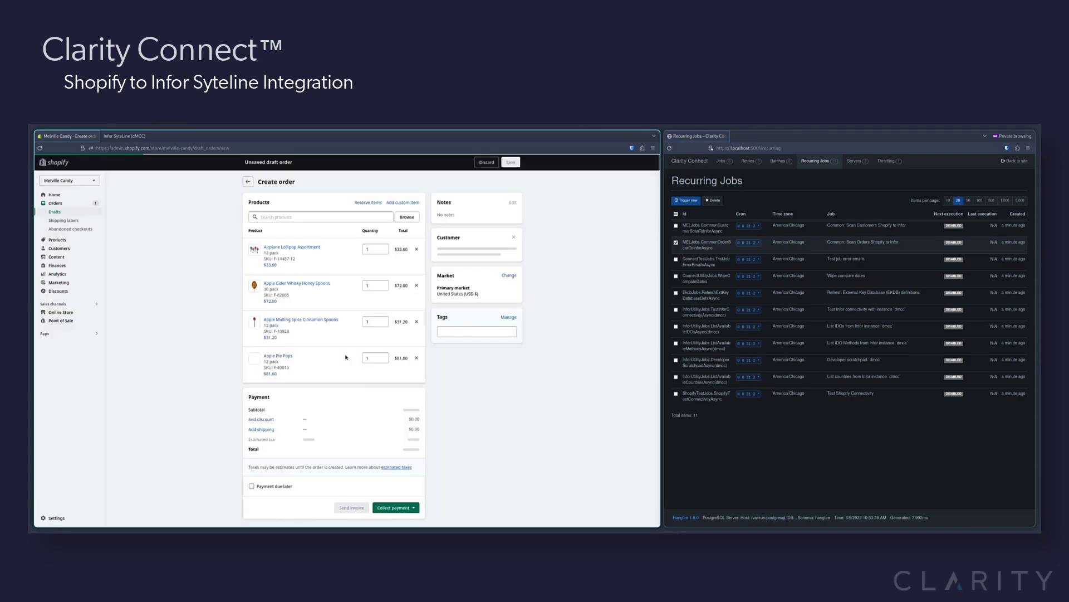
pyautogui.click(425, 435)
# Adjust the line quantities so the four products have 1, 2, 3 and 4 units.
pyautogui.click(382, 283)
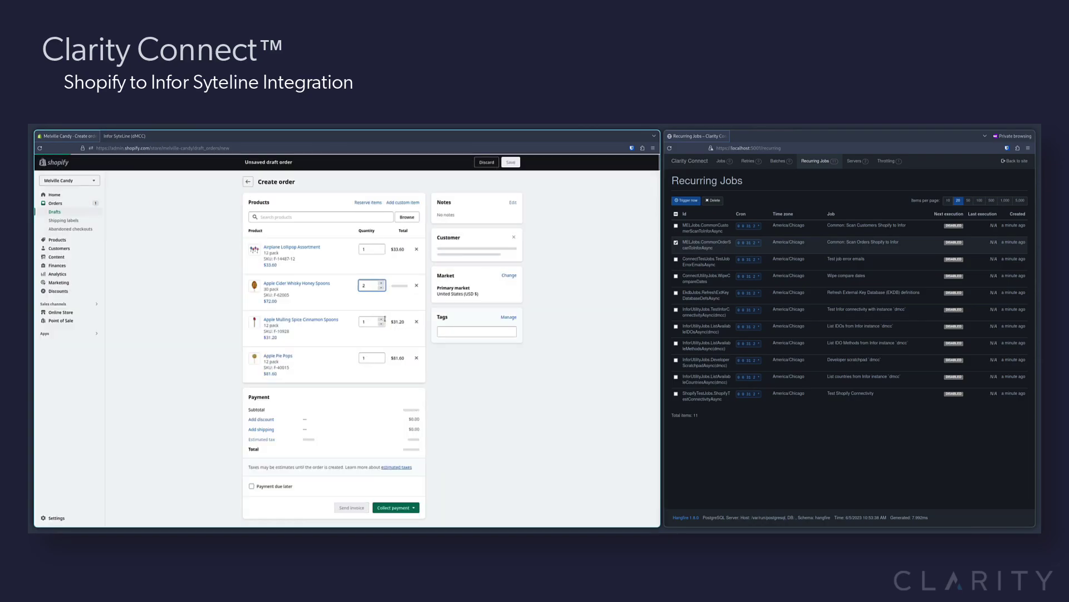
pyautogui.click(382, 319)
pyautogui.click(383, 320)
pyautogui.click(383, 319)
pyautogui.click(383, 355)
pyautogui.click(383, 355)
pyautogui.click(383, 355)
# Mark the $597.60 order as paid and create it.
pyautogui.click(394, 508)
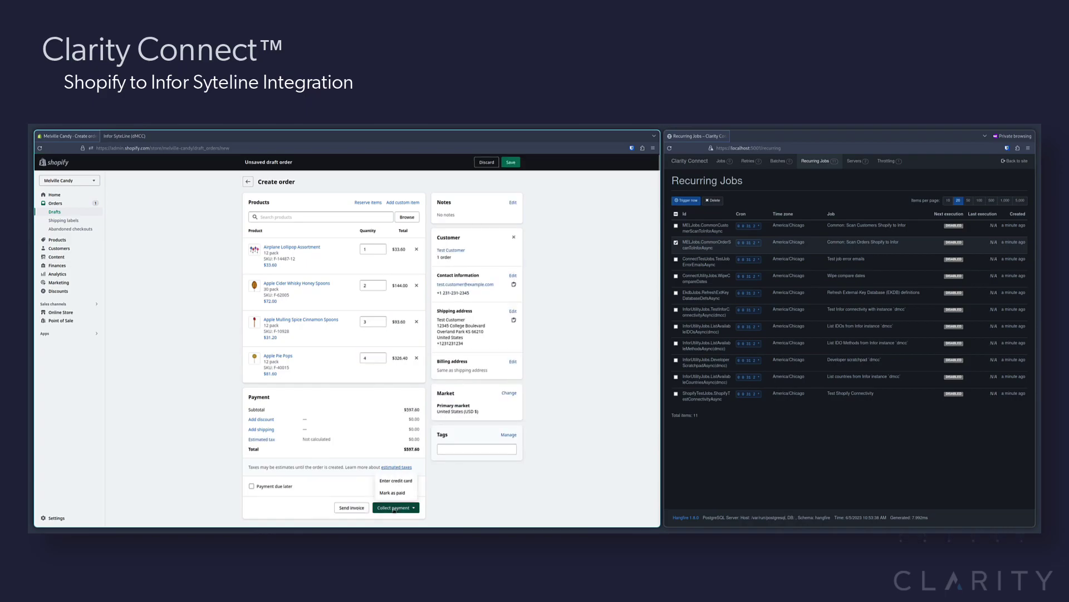
pyautogui.click(392, 493)
pyautogui.click(416, 366)
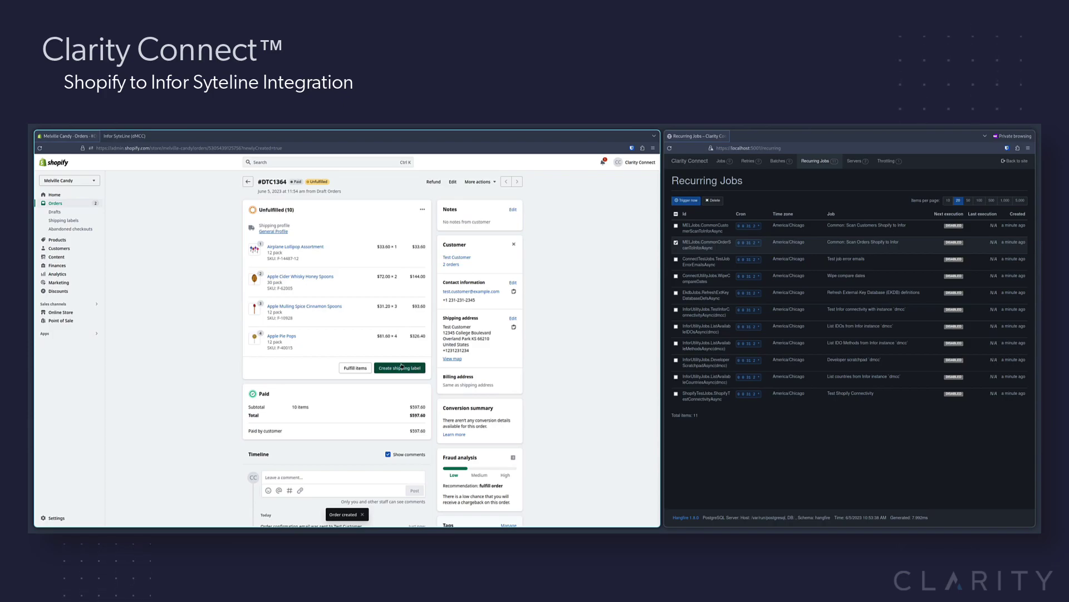
# Trigger the Common: Scan Orders Shopify to Infor job and view the Processing jobs list.
pyautogui.scroll(-2, 402, 365)
pyautogui.click(686, 201)
pyautogui.click(686, 200)
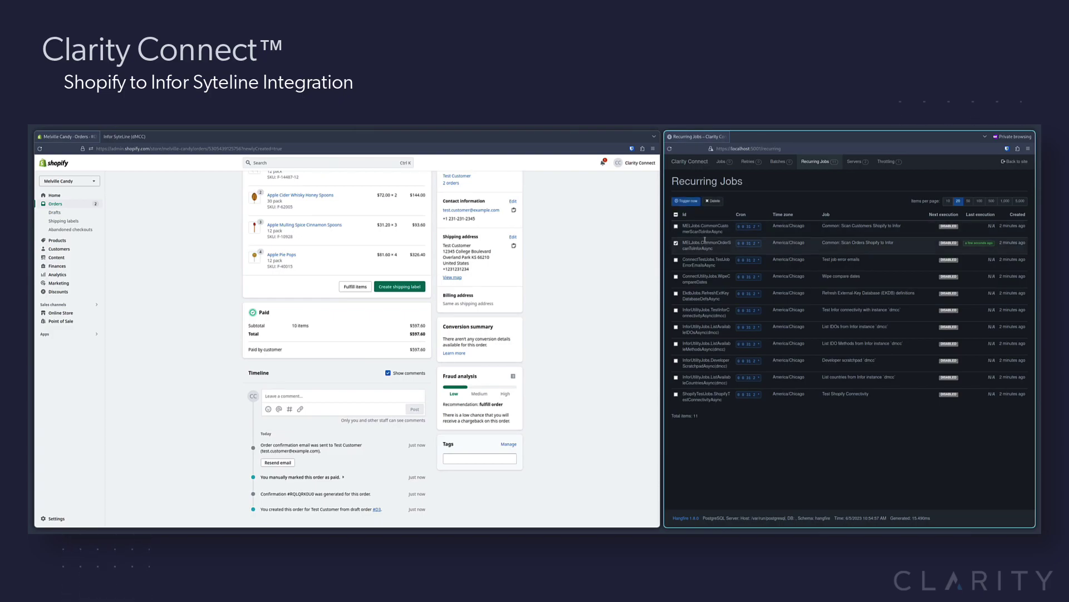
pyautogui.click(729, 162)
pyautogui.click(686, 207)
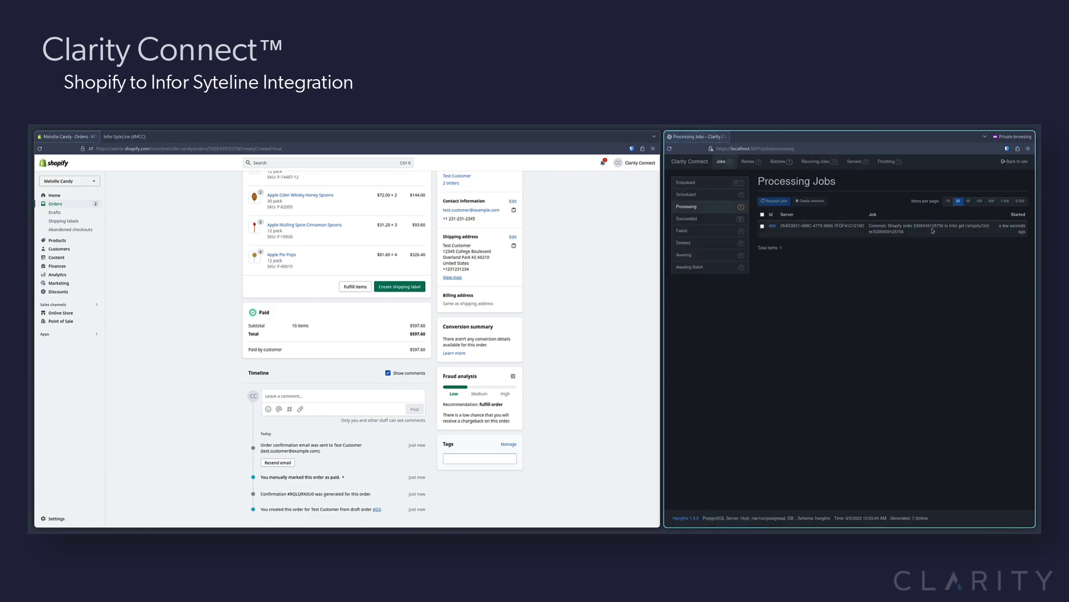
# Open the finished order sync job and select the Infor order number in its log.
pyautogui.click(900, 226)
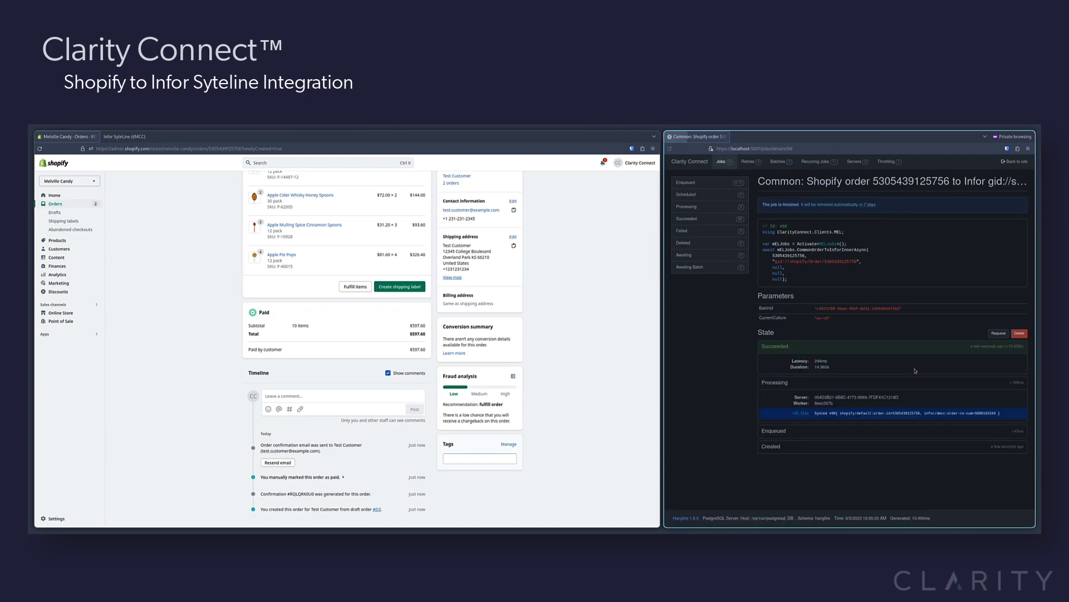
pyautogui.doubleClick(987, 413)
# Filter Customer Orders on the pasted order number and open the order's Lines.
pyautogui.click(124, 137)
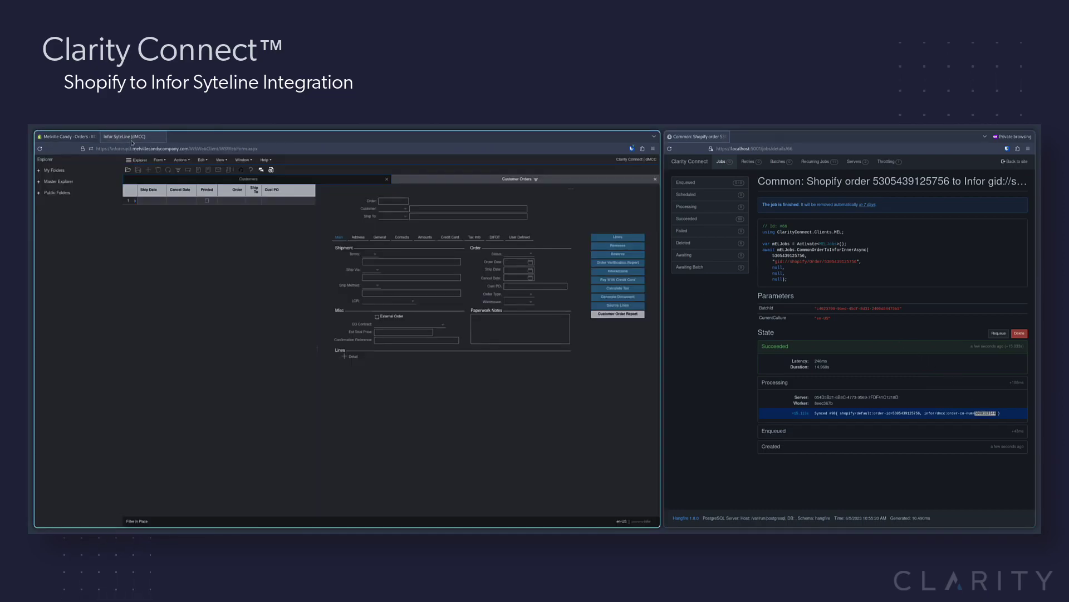
pyautogui.write('S000103344')
pyautogui.click(178, 170)
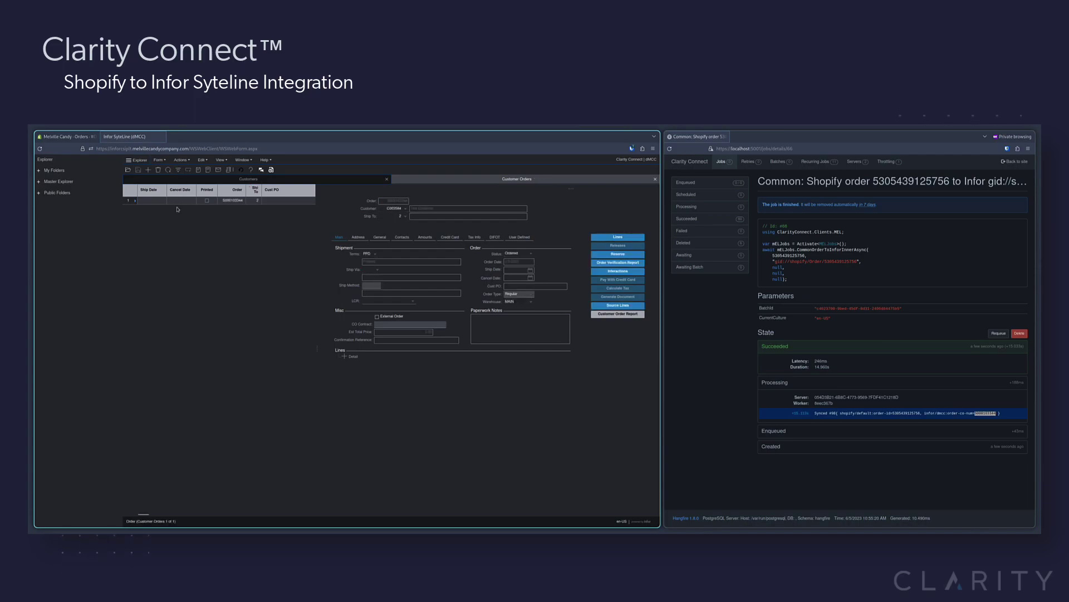
pyautogui.click(147, 201)
pyautogui.click(631, 238)
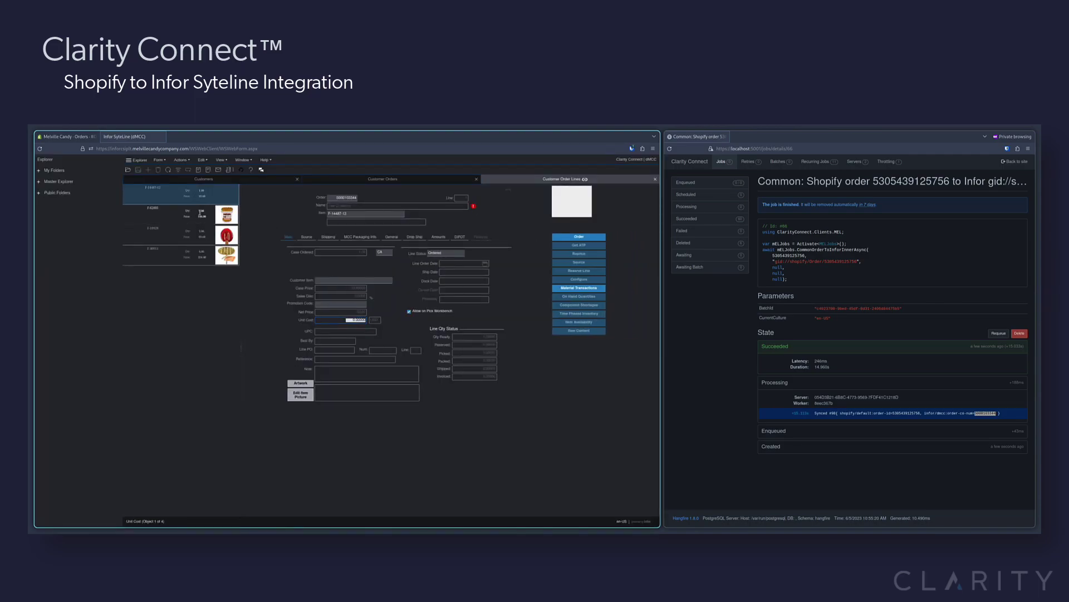
# Review the second, third and fourth order lines' items and quantities.
pyautogui.click(143, 221)
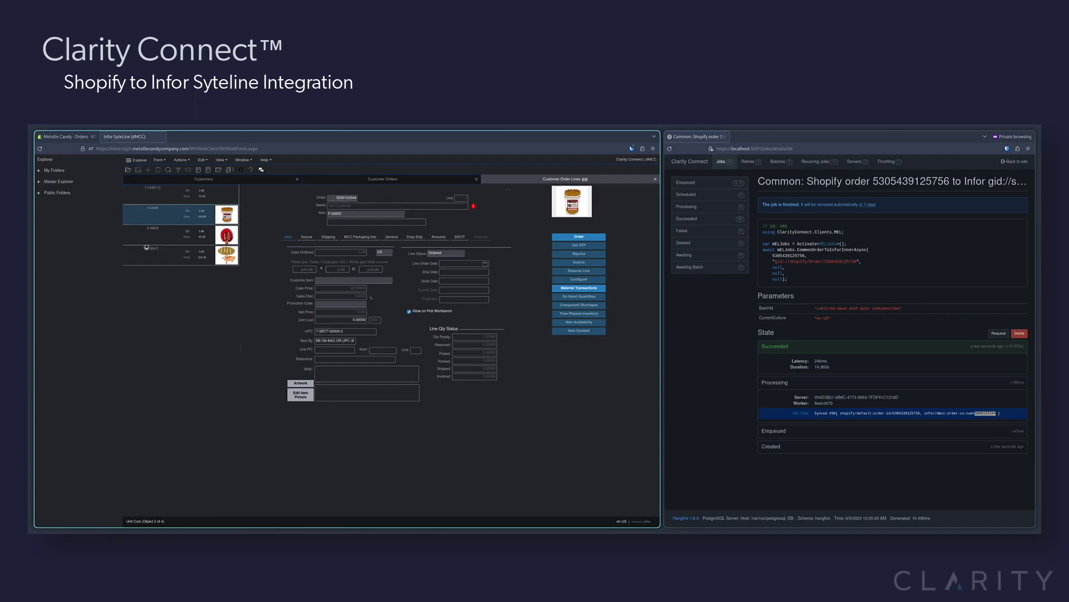
pyautogui.click(144, 245)
pyautogui.click(150, 261)
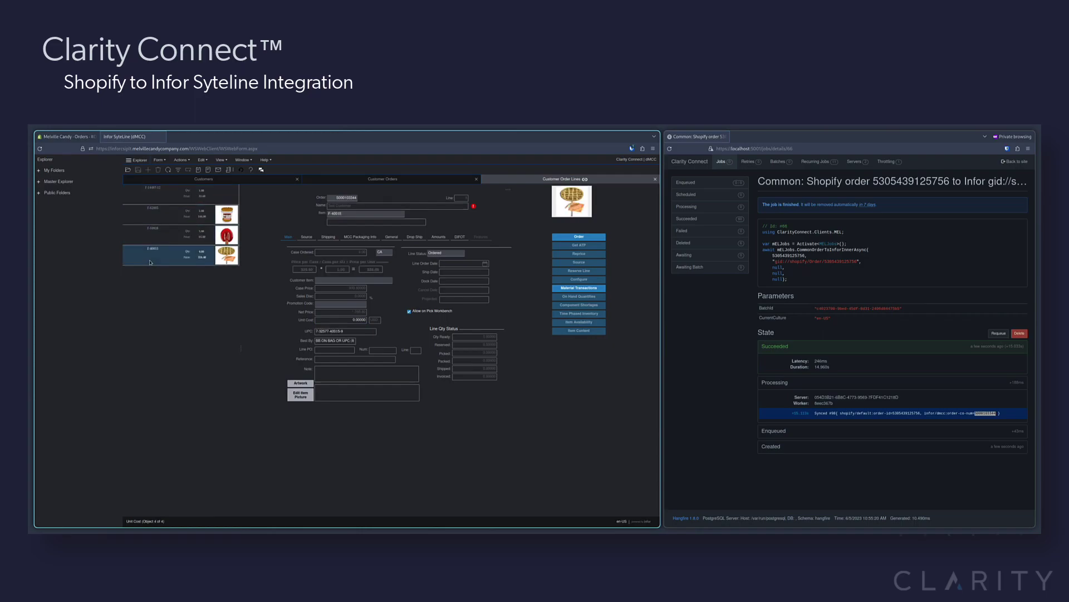